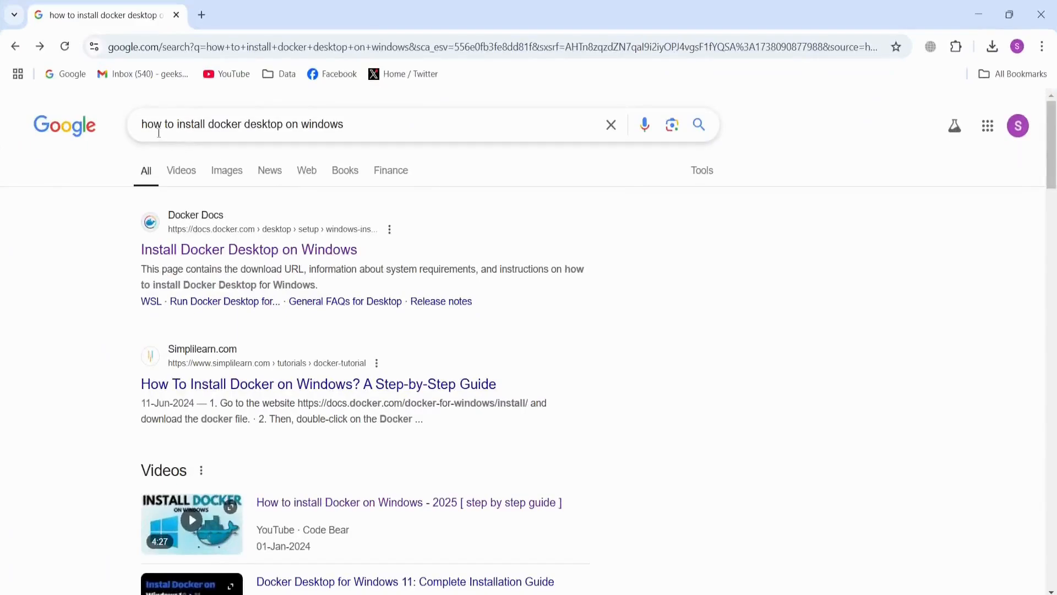
- Open the Docker Docs page for installing Docker Desktop on Windows and start downloading the x86_64 installer
click(279, 256)
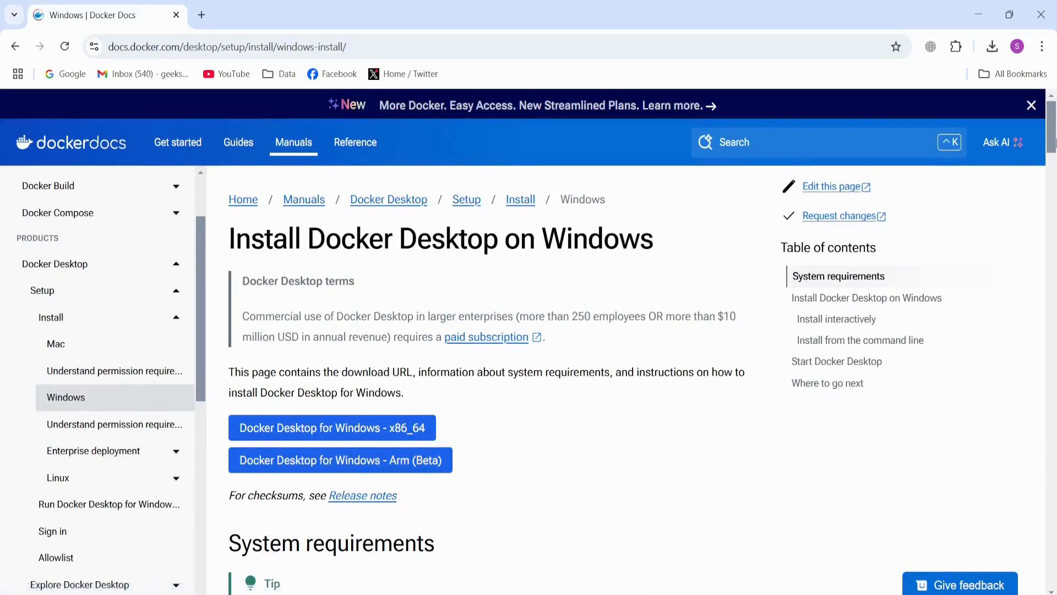
scroll(1052, 165, down, 4)
scroll(1053, 168, up, 1)
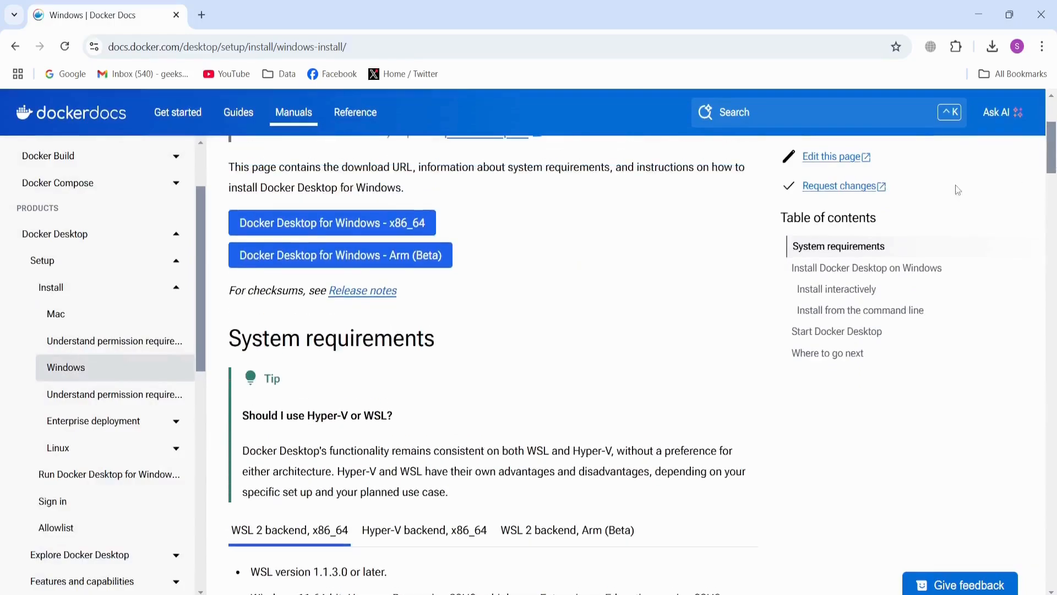
click(366, 227)
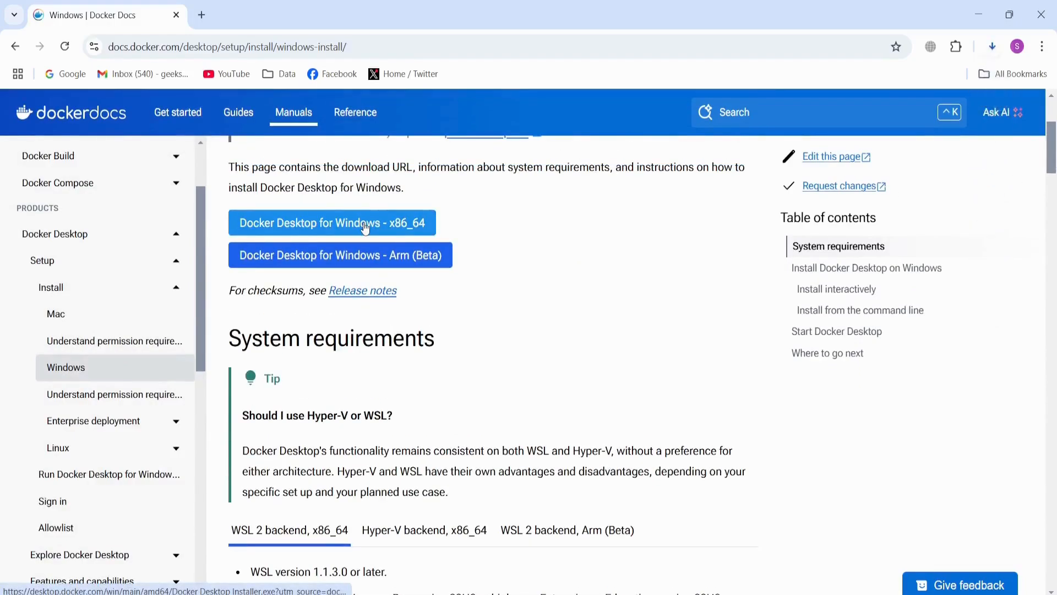
- Cancel the running Docker Desktop installer download
click(992, 49)
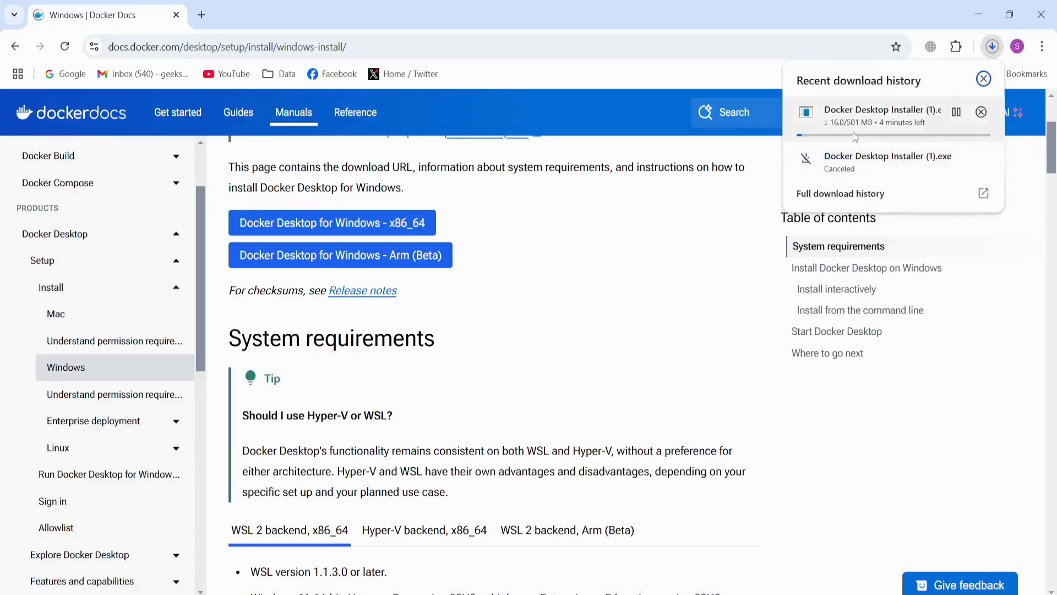
click(982, 113)
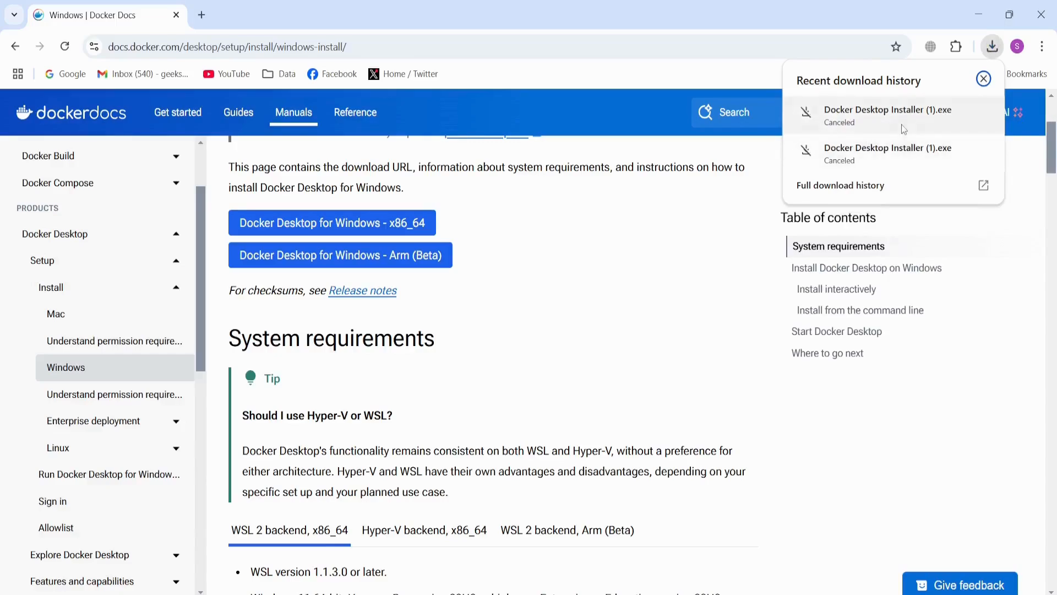
click(992, 54)
click(993, 55)
- Look up the existing Docker Desktop Installer in the Downloads folder via the browser's download history, and minimize both windows
click(1047, 55)
click(938, 232)
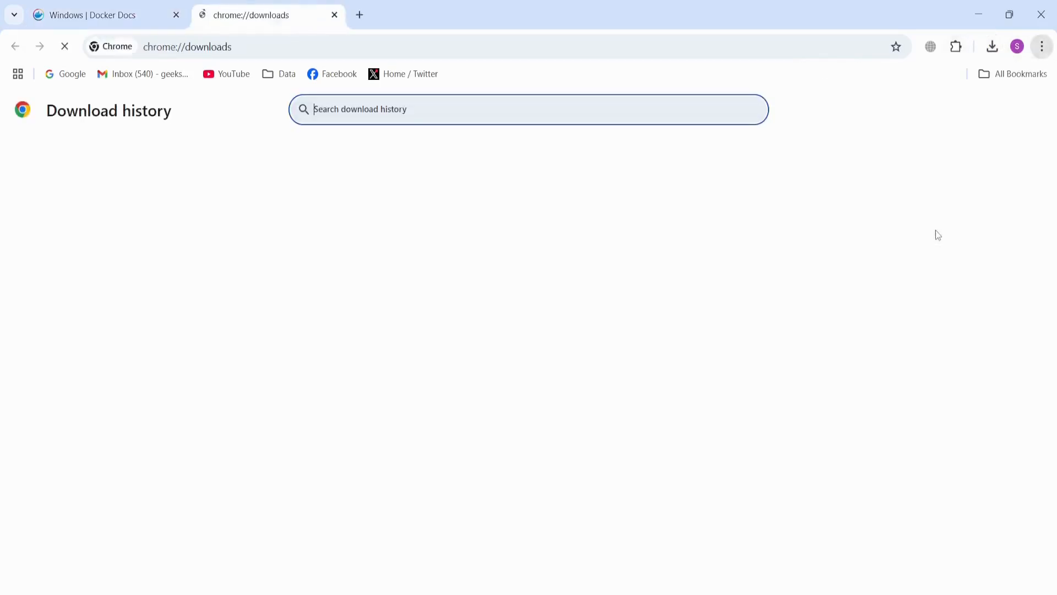
click(709, 401)
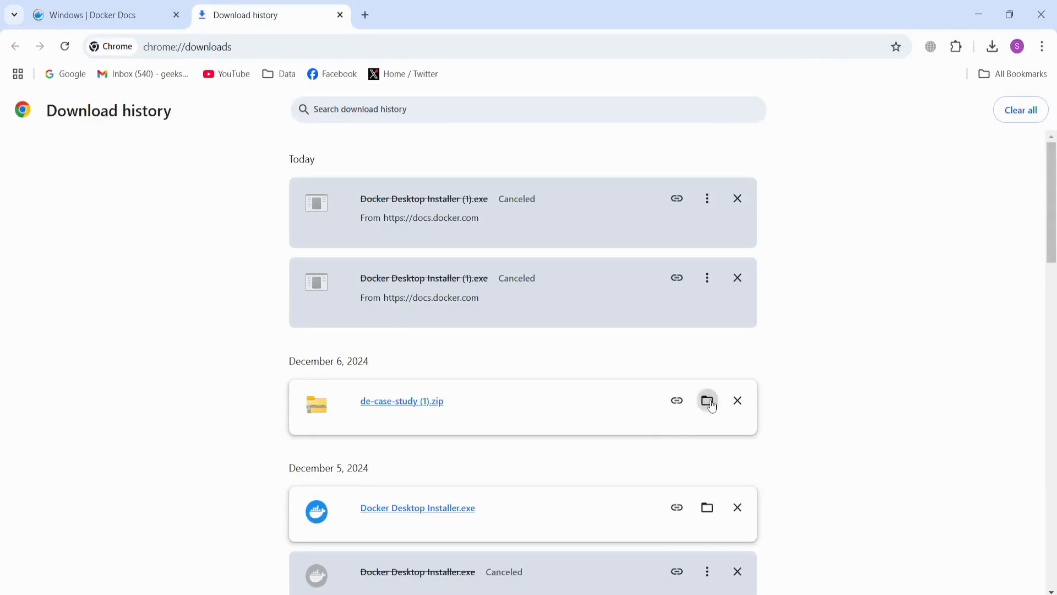
click(333, 256)
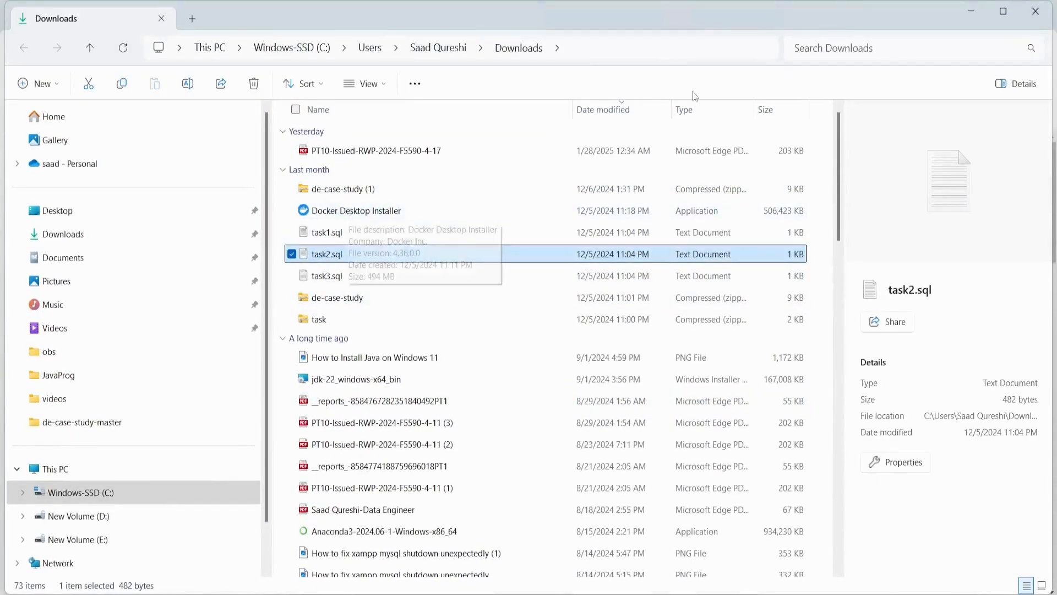
click(968, 18)
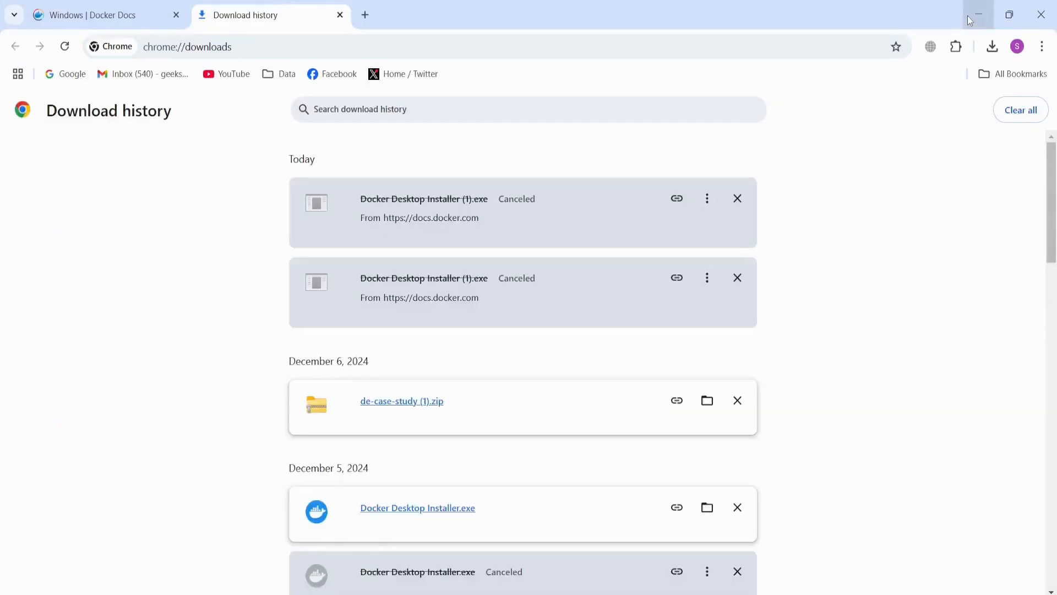
click(968, 18)
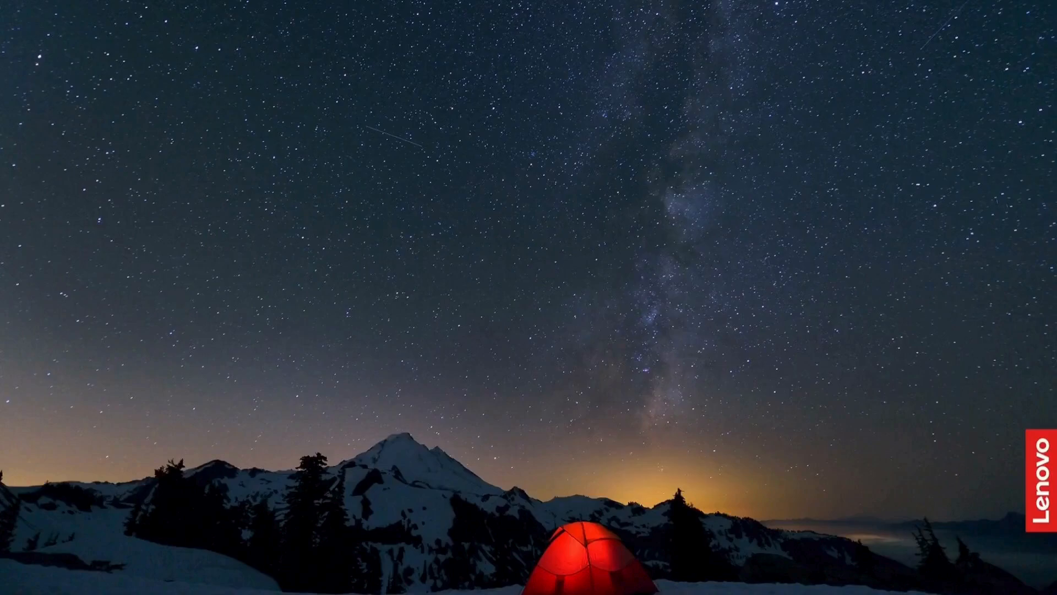
- Open Command Prompt and run wsl to check whether a Linux distribution is installed
key(super)
text(cm)
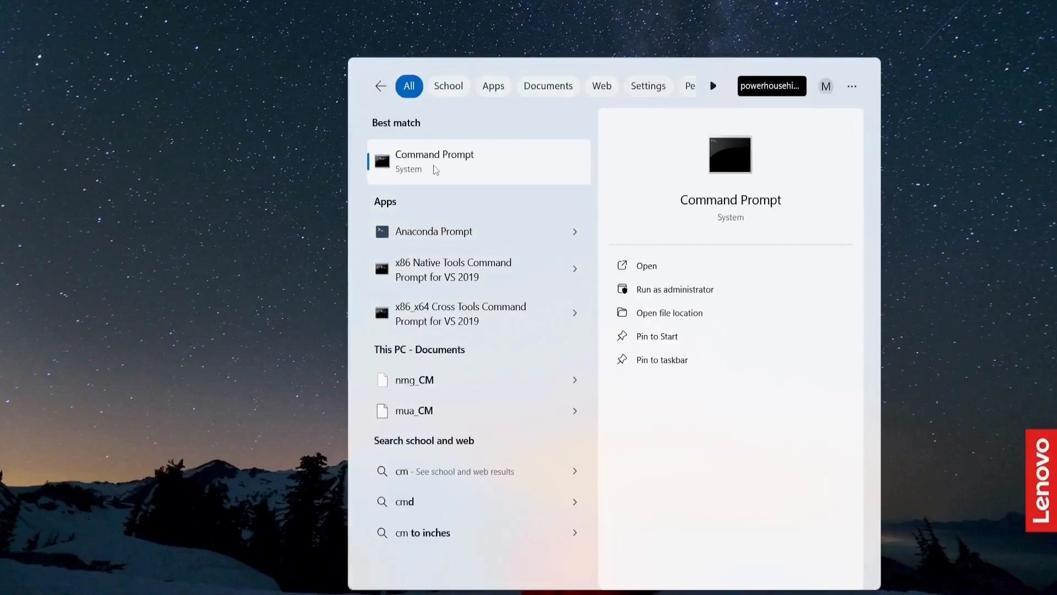
click(434, 165)
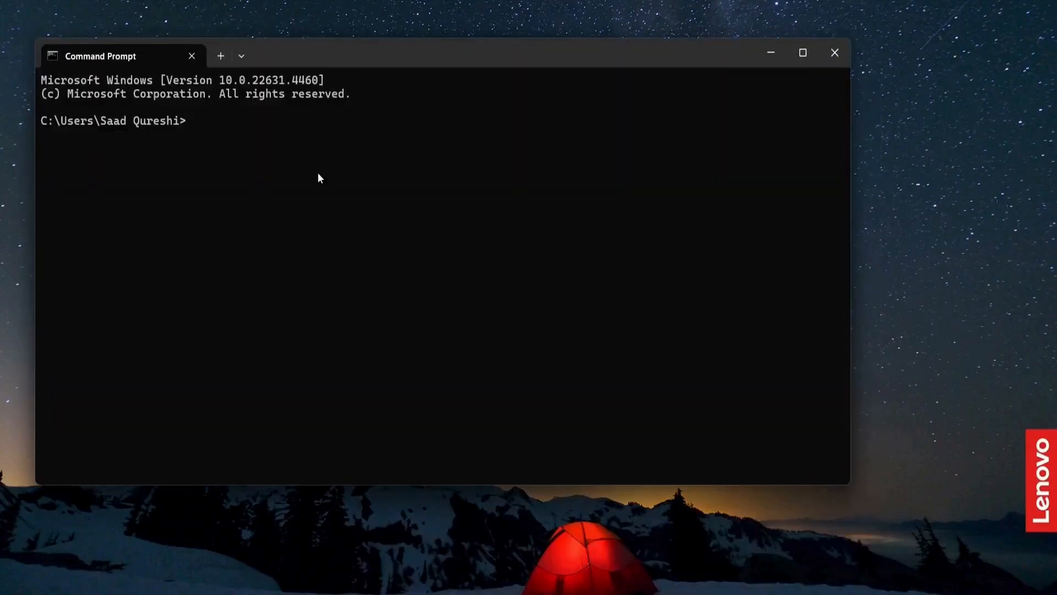
text(wsl)
key(Return)
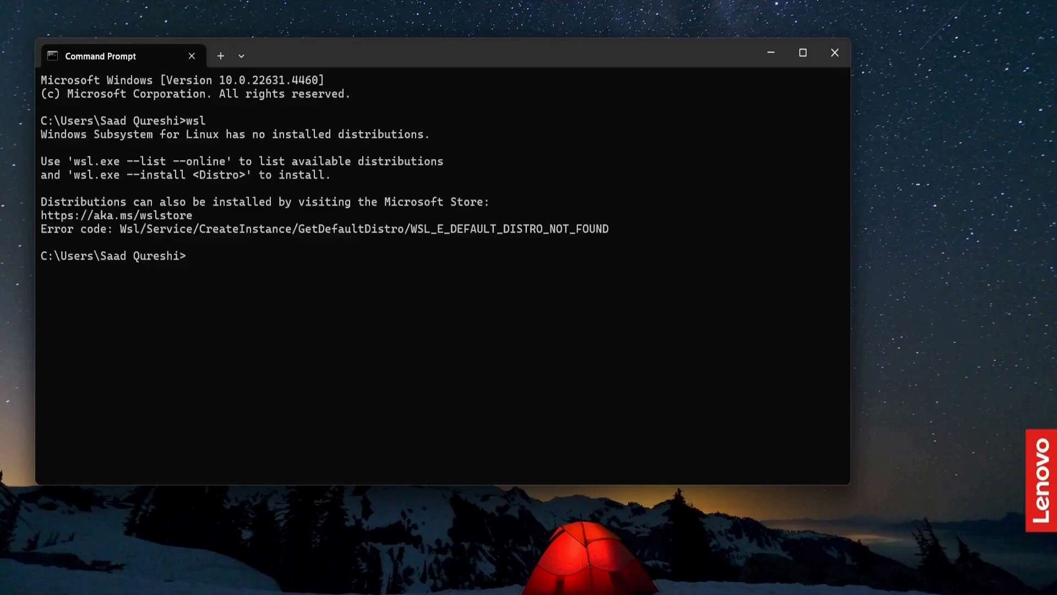
- Install the default WSL distribution by running wsl --install
text(wsl --install)
key(Return)
drag(356, 43, 518, 24)
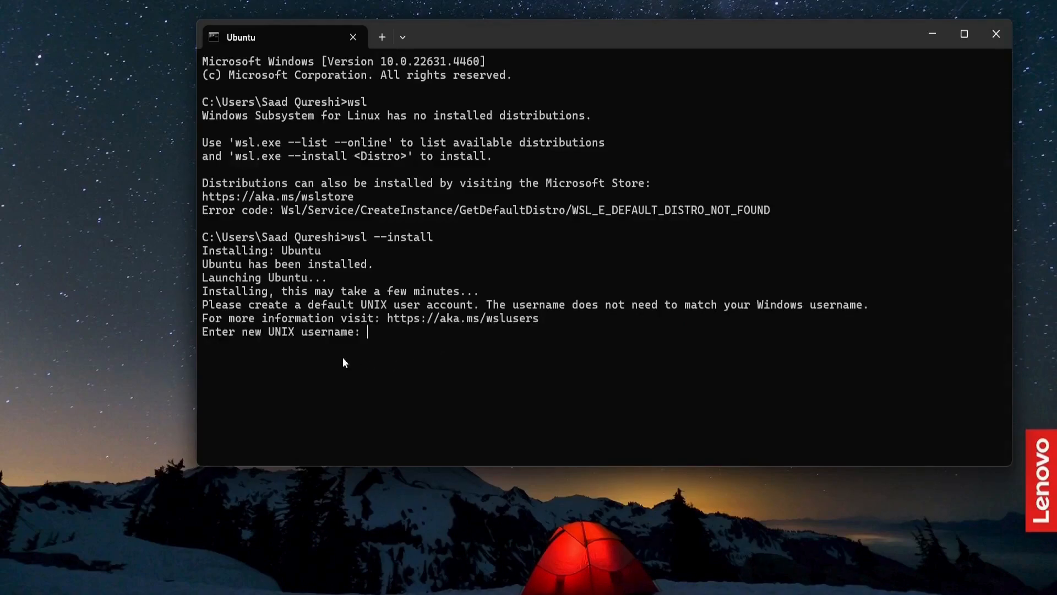
- Create the default UNIX user account by entering a username, then the new password and its confirmation
text(saadqureshi)
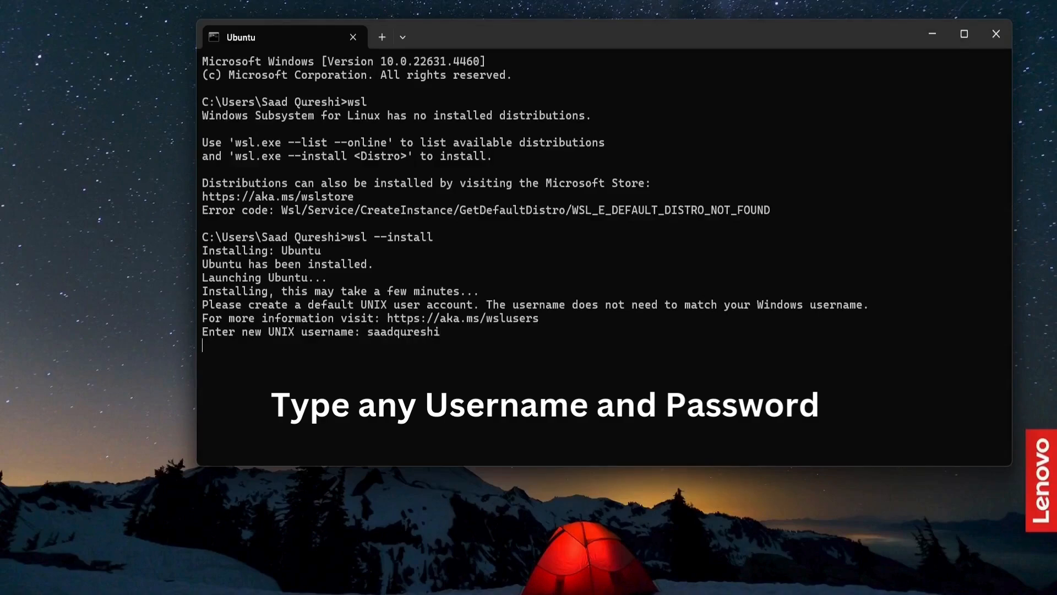
key(Return)
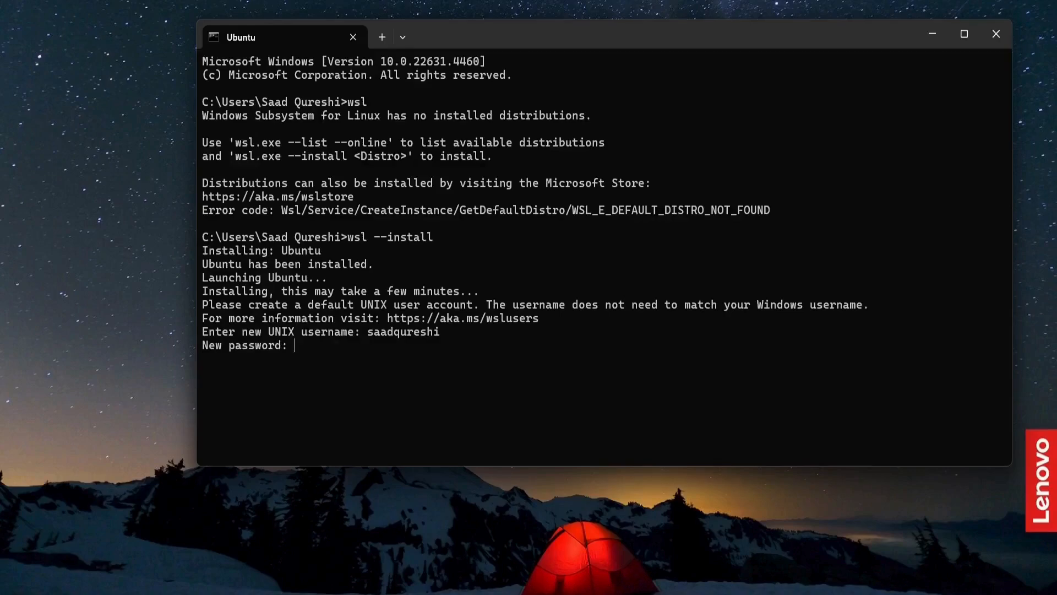
key(Return)
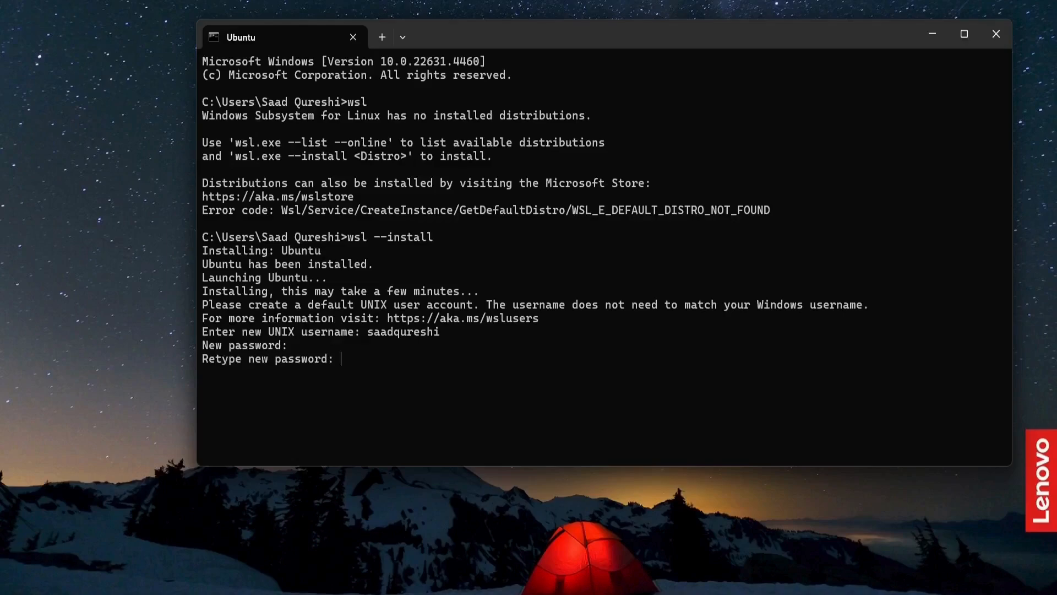
key(Return)
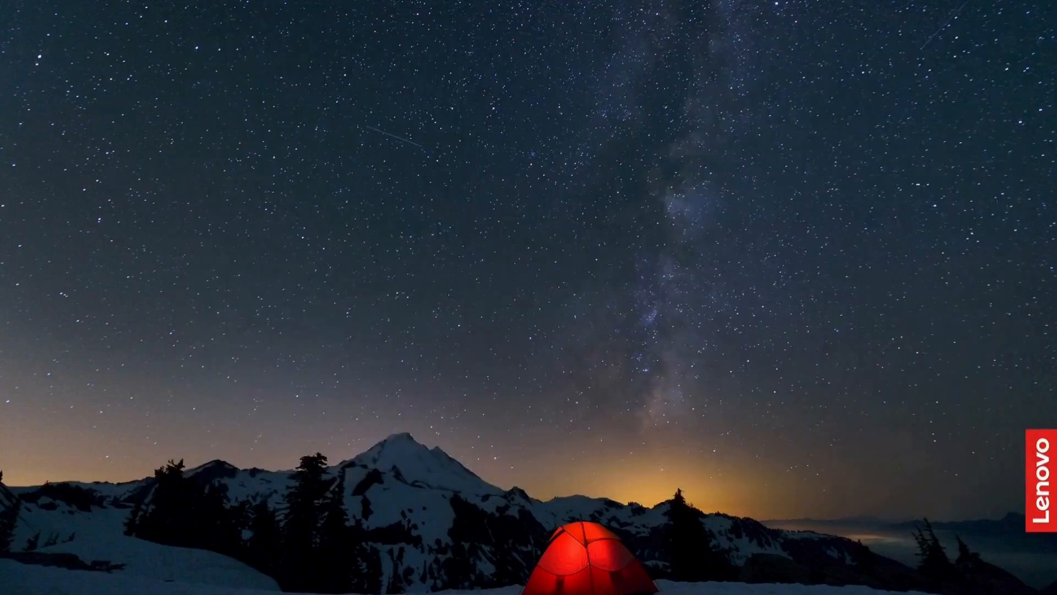
- Check the installed WSL version with wsl --version in a Command Prompt run as administrator, and close the window
key(super)
text(cm)
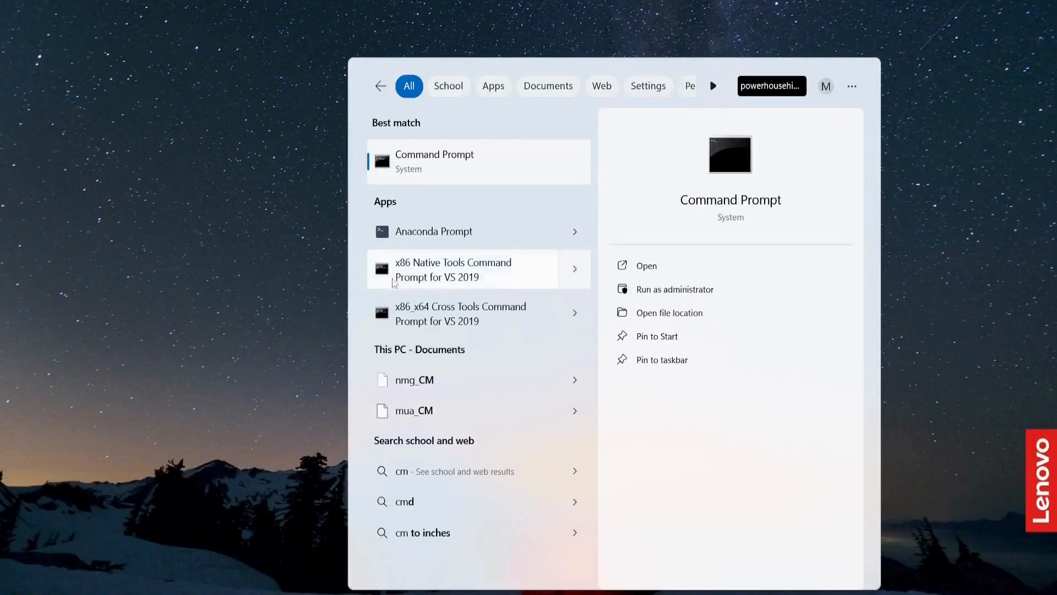
right_click(402, 158)
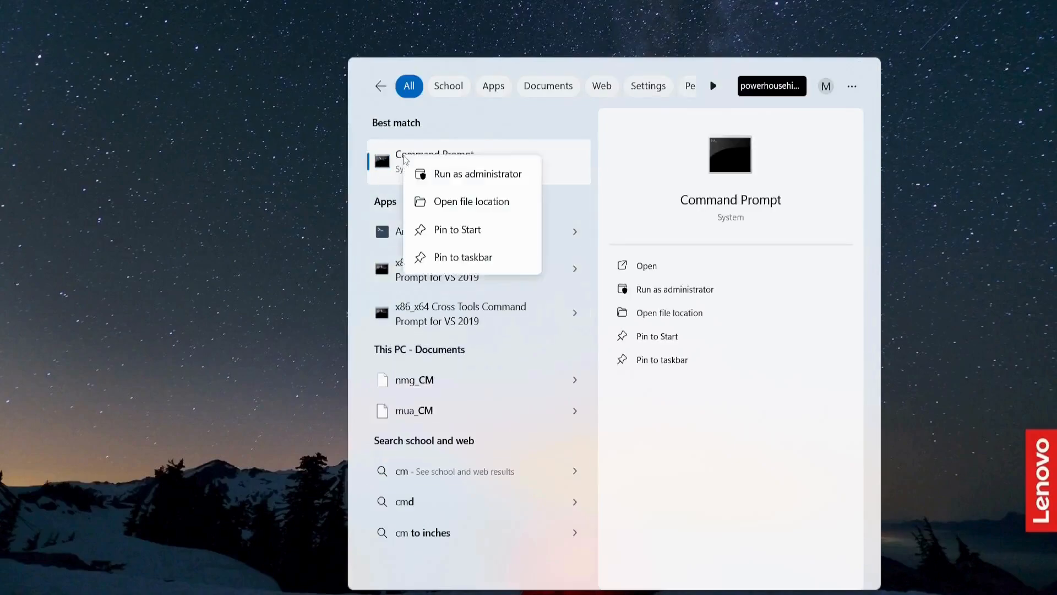
click(429, 172)
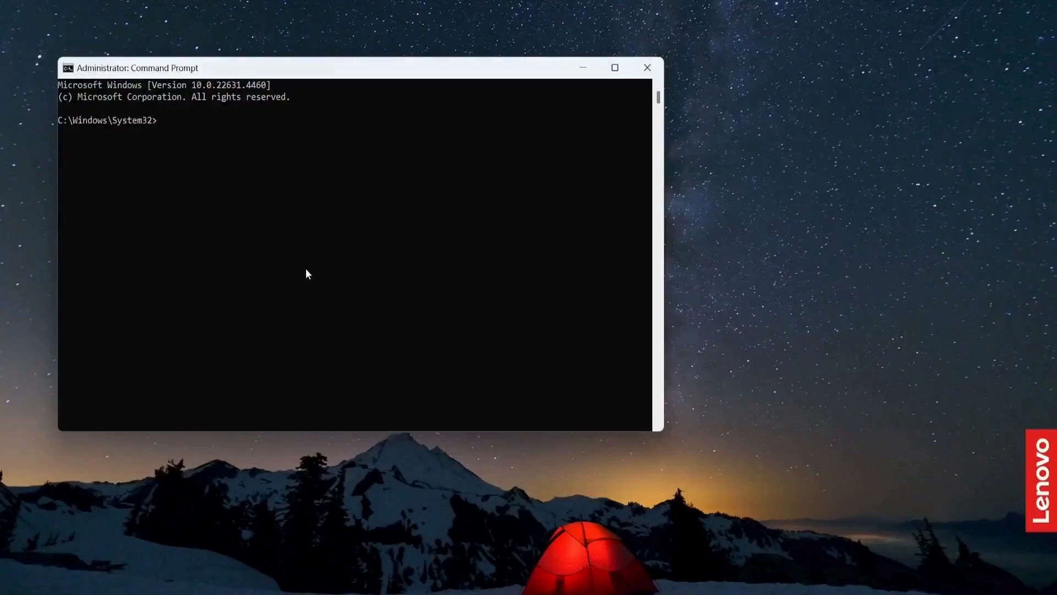
text(wsl --version)
key(Return)
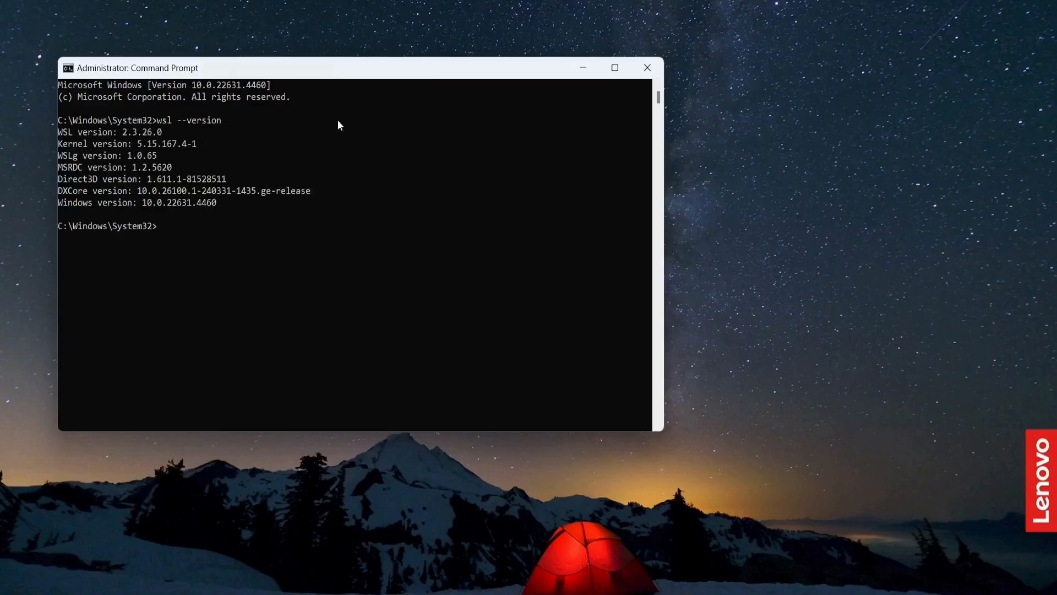
click(649, 68)
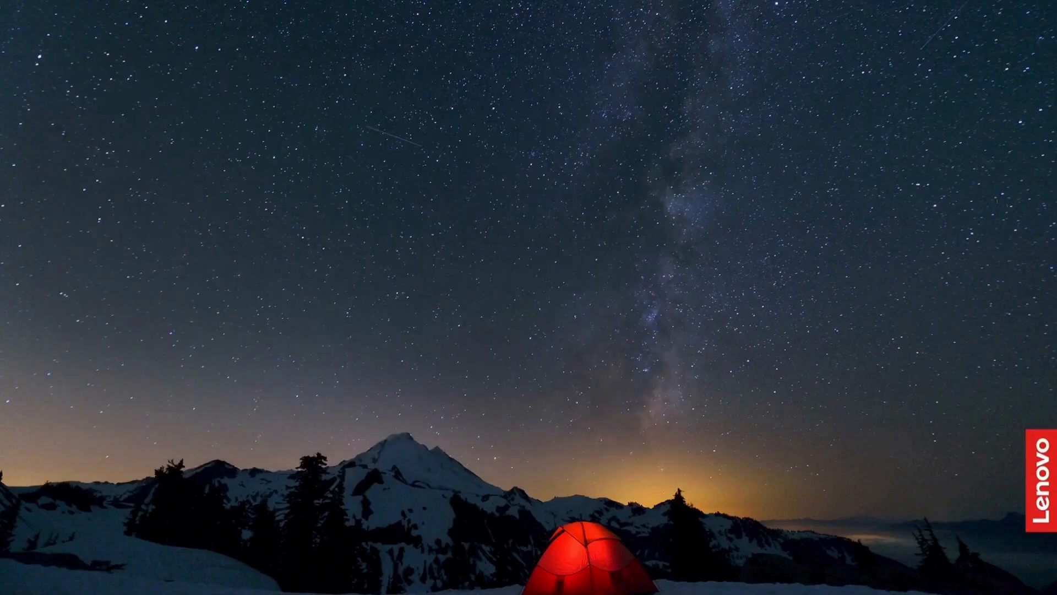
- Check in Task Manager's CPU performance details whether virtualization is enabled, and close Task Manager
key(super)
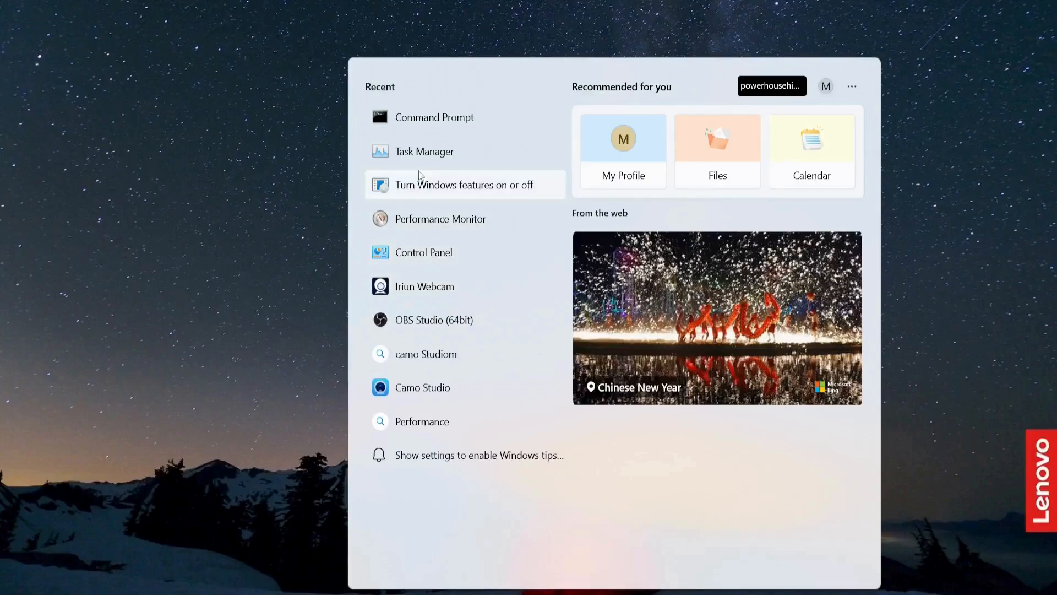
click(414, 157)
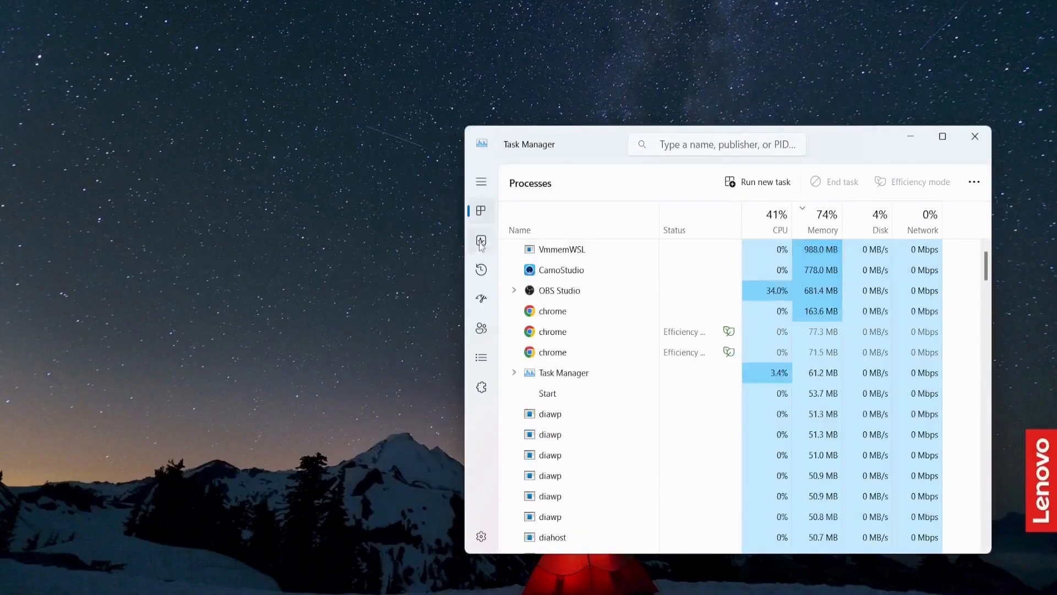
click(481, 243)
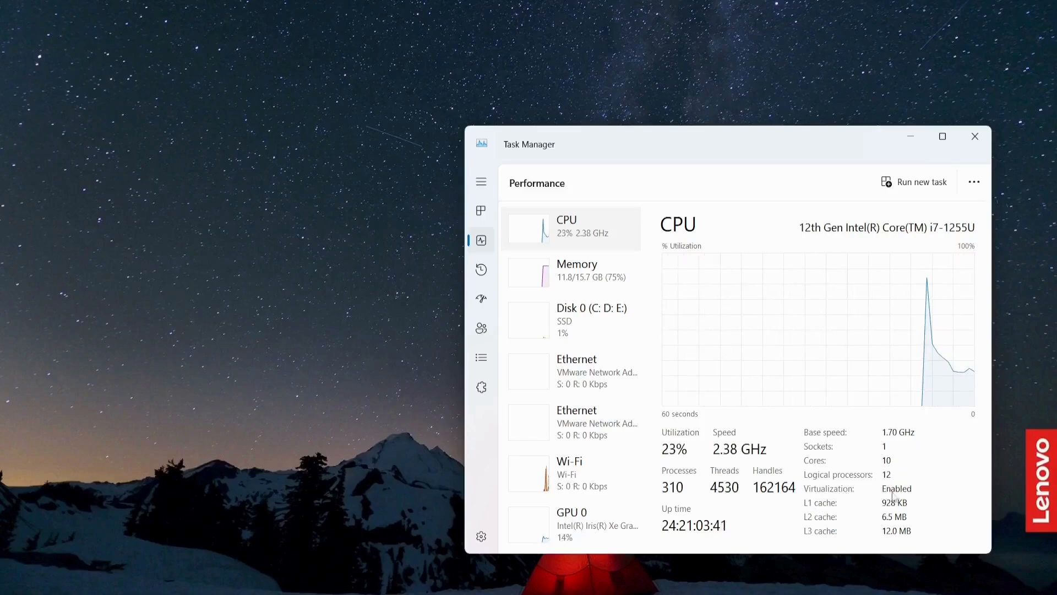
click(974, 141)
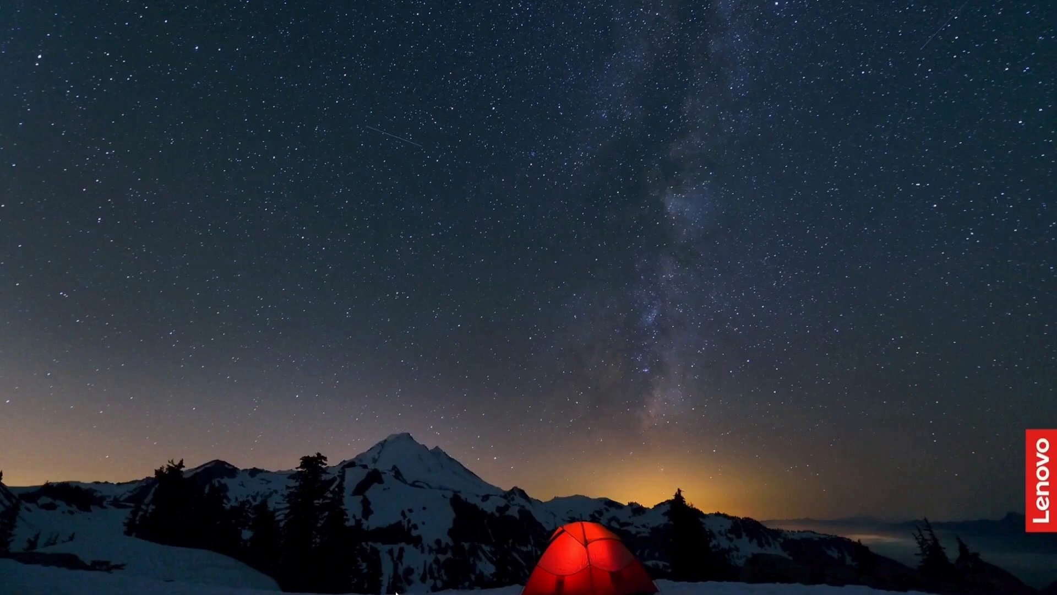
- Open Turn Windows features on or off and check the virtualization and Windows Subsystem for Linux entries
key(super)
text(wind)
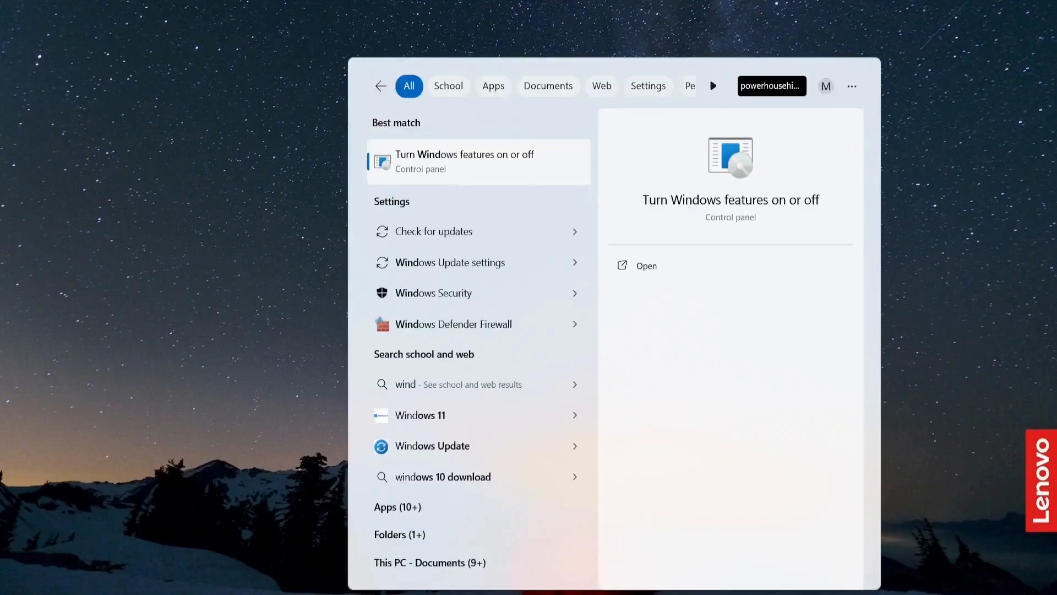
text(ows fe)
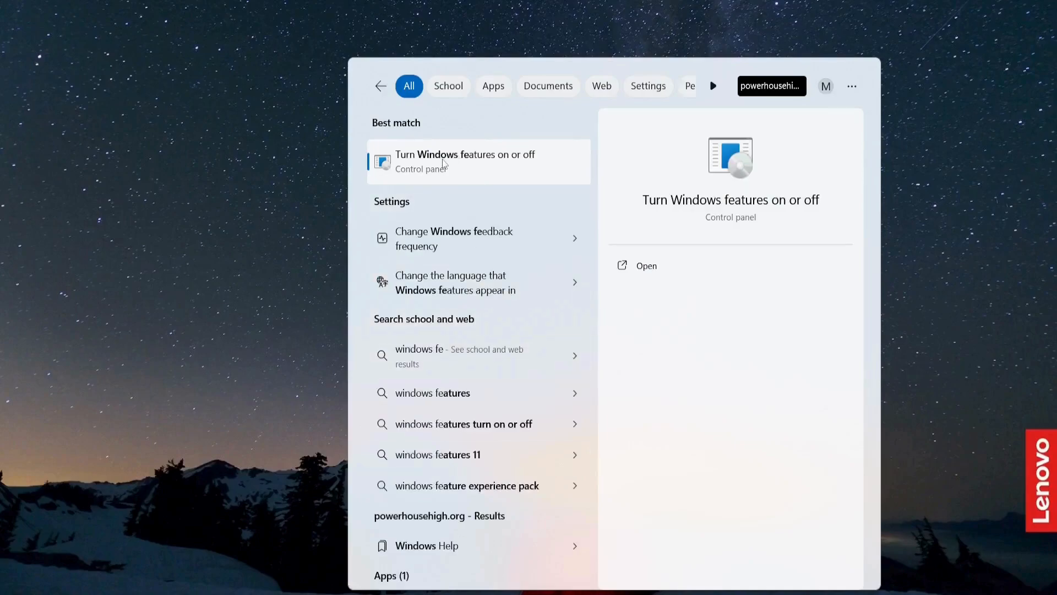
click(443, 163)
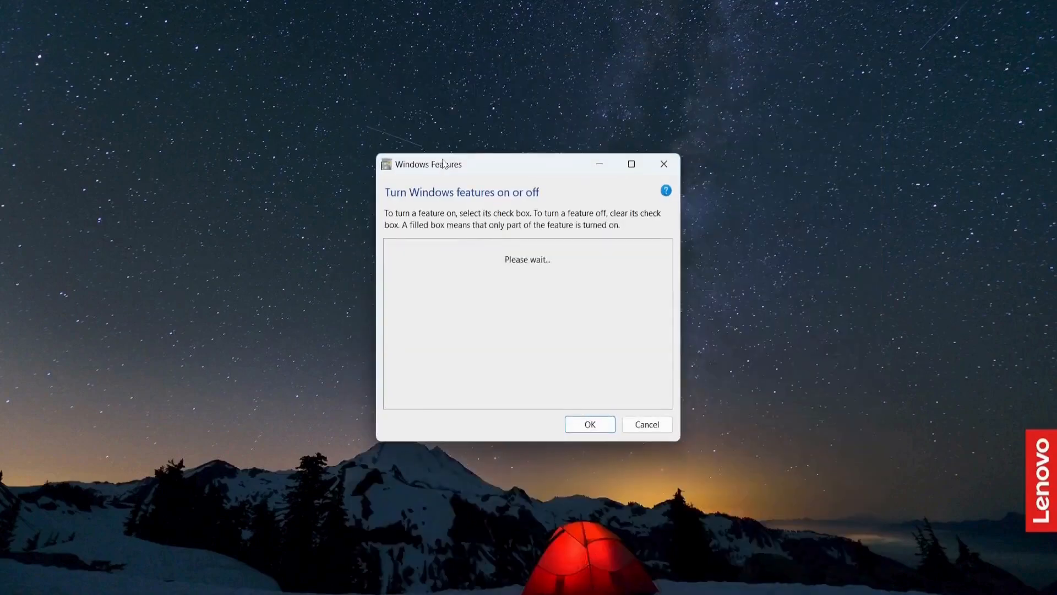
click(632, 163)
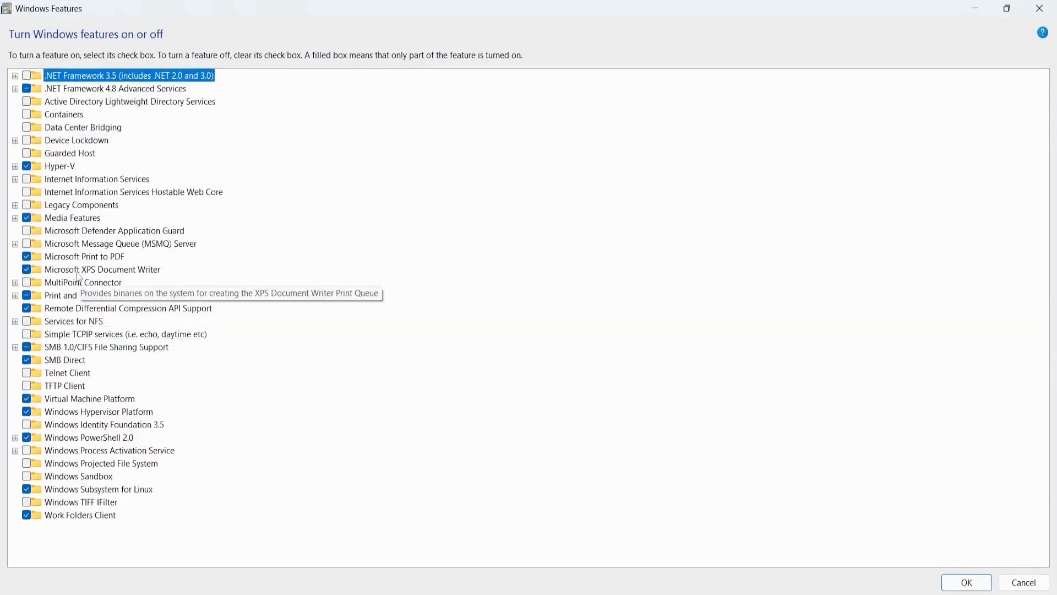
click(98, 246)
key(w)
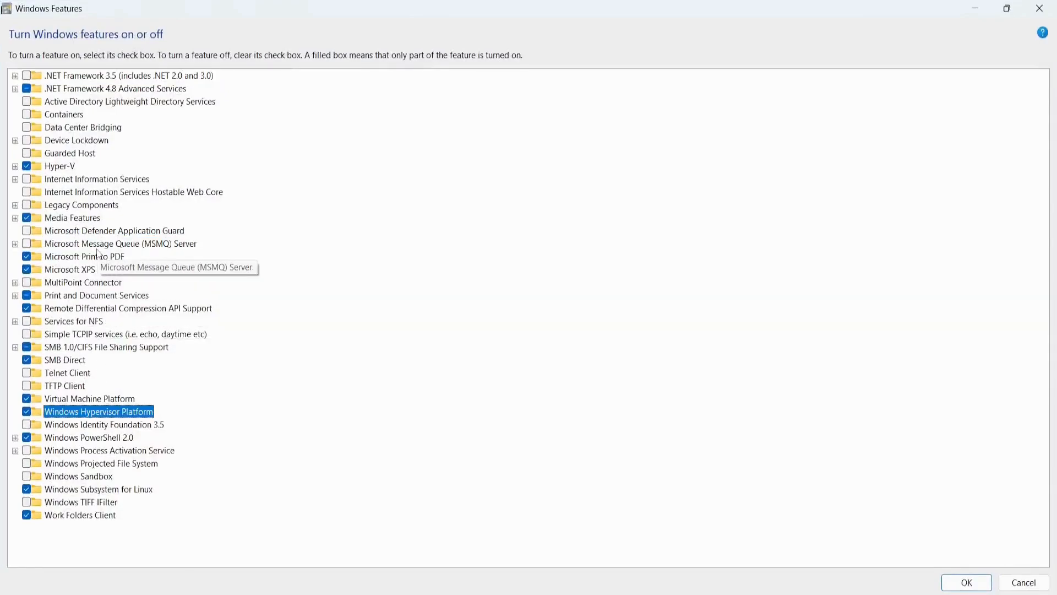
key(w)
key(w)
key(w)
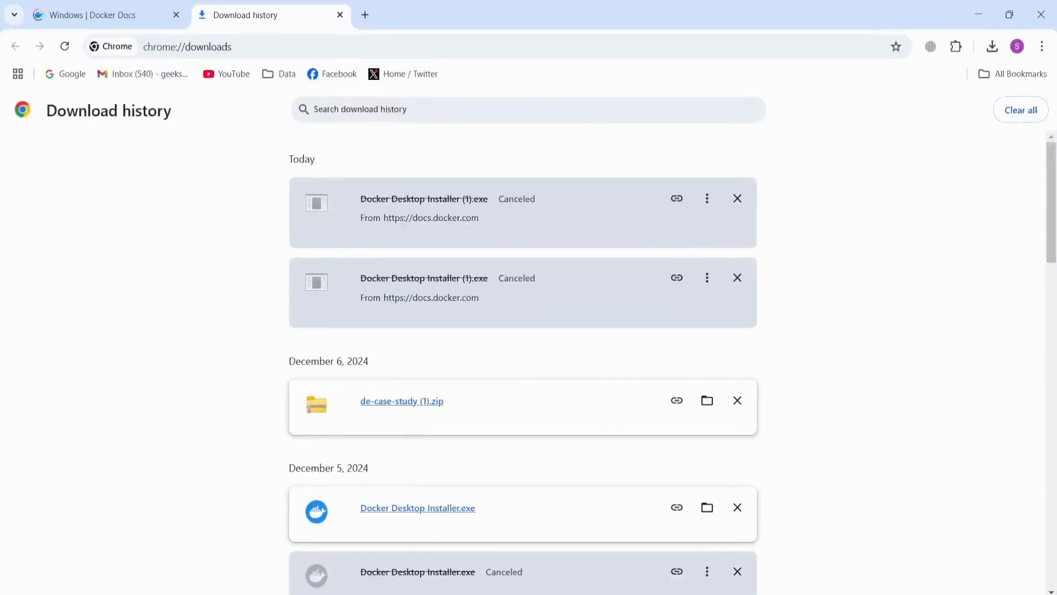
- Open the Downloads folder from the browser's download history and launch Docker Desktop Installer
click(708, 414)
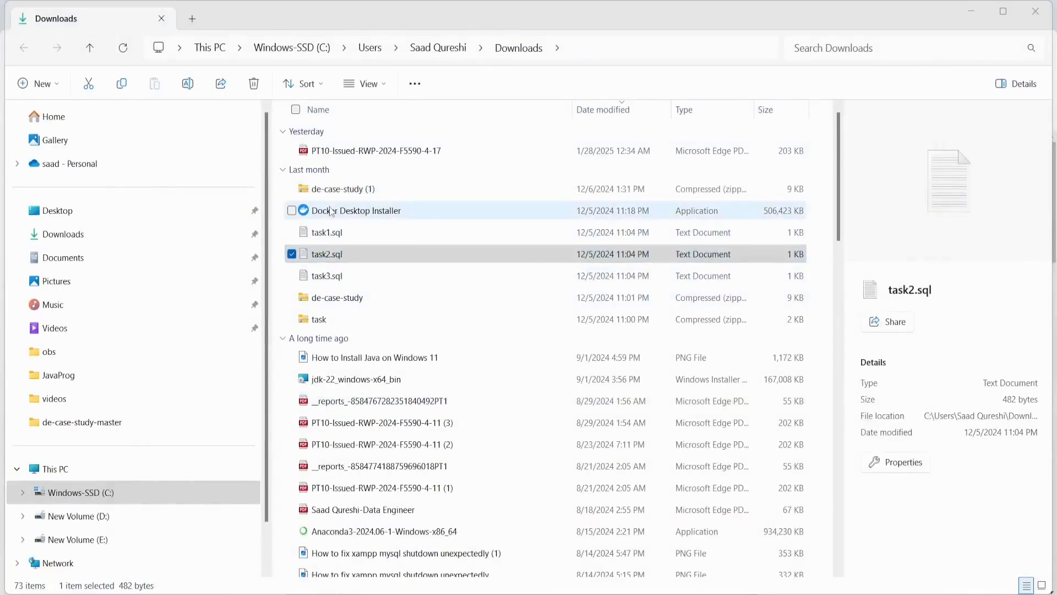
click(332, 212)
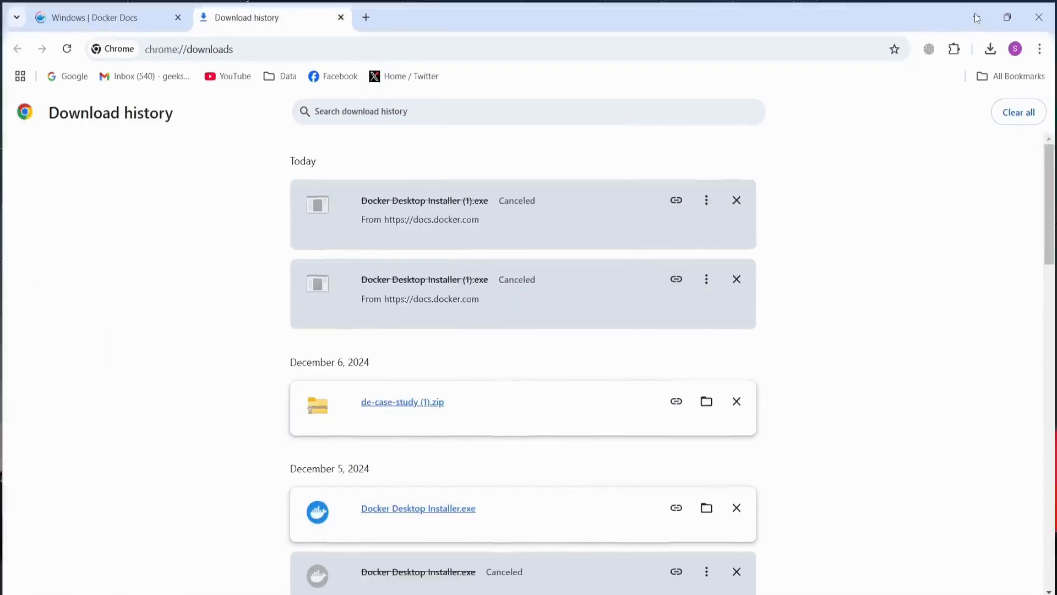
- Install Docker Desktop 4.36.0 with WSL 2 instead of Hyper-V and a desktop shortcut, and close the installer
click(976, 18)
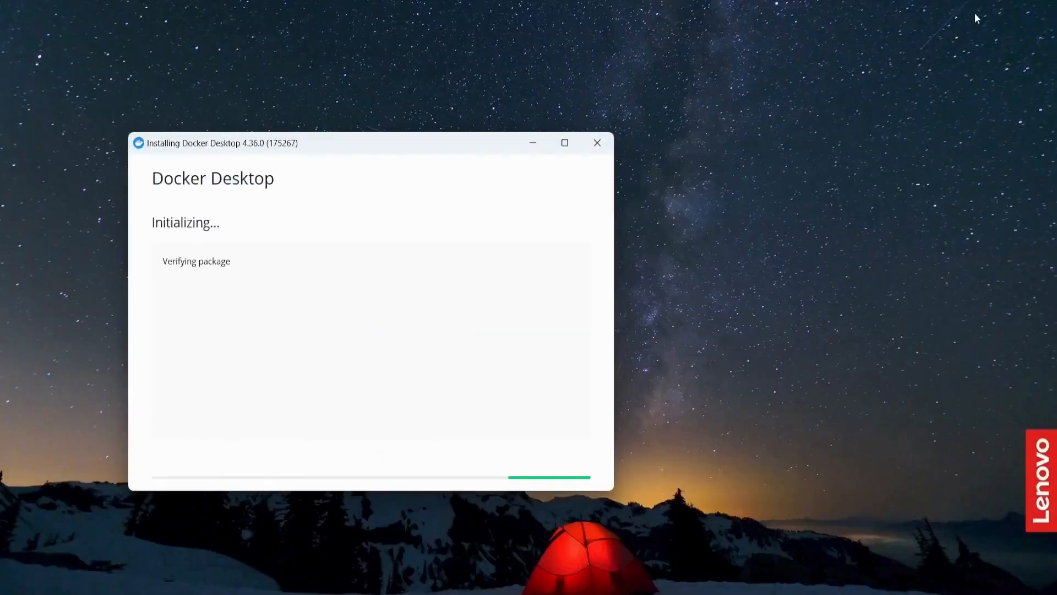
drag(300, 148, 455, 102)
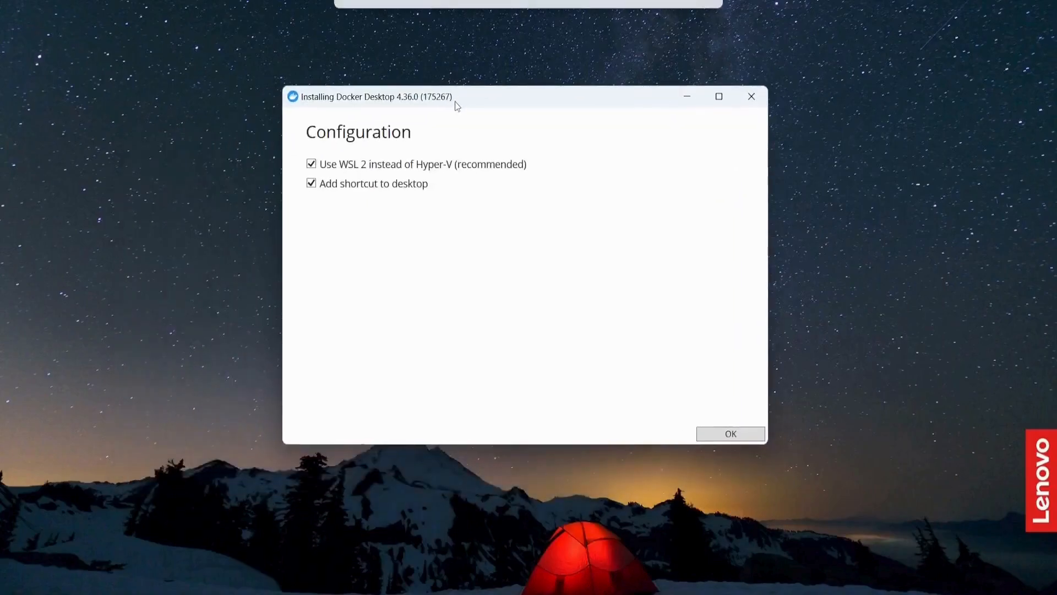
click(731, 434)
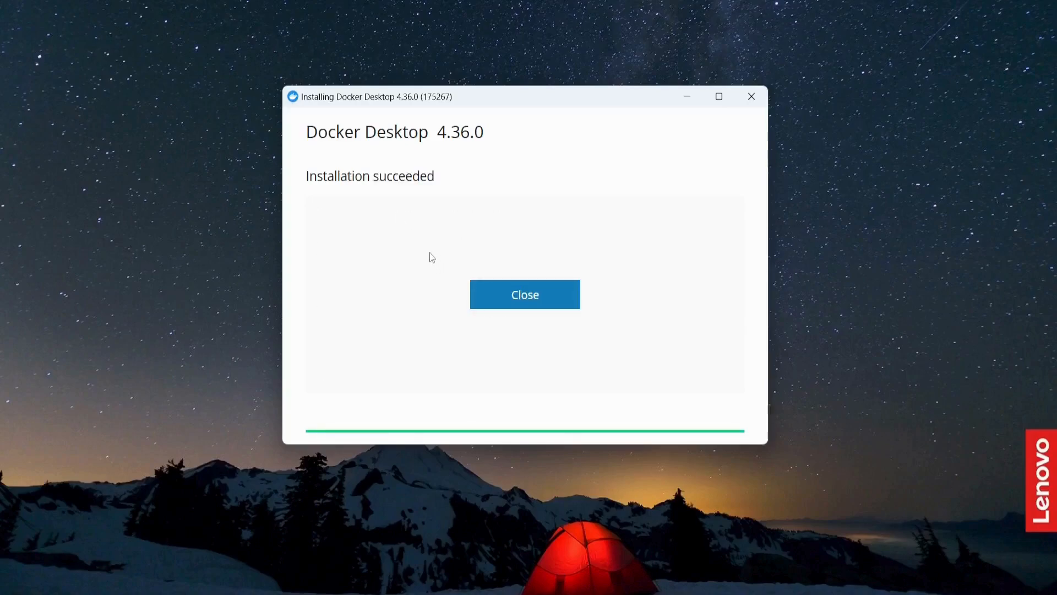
click(528, 294)
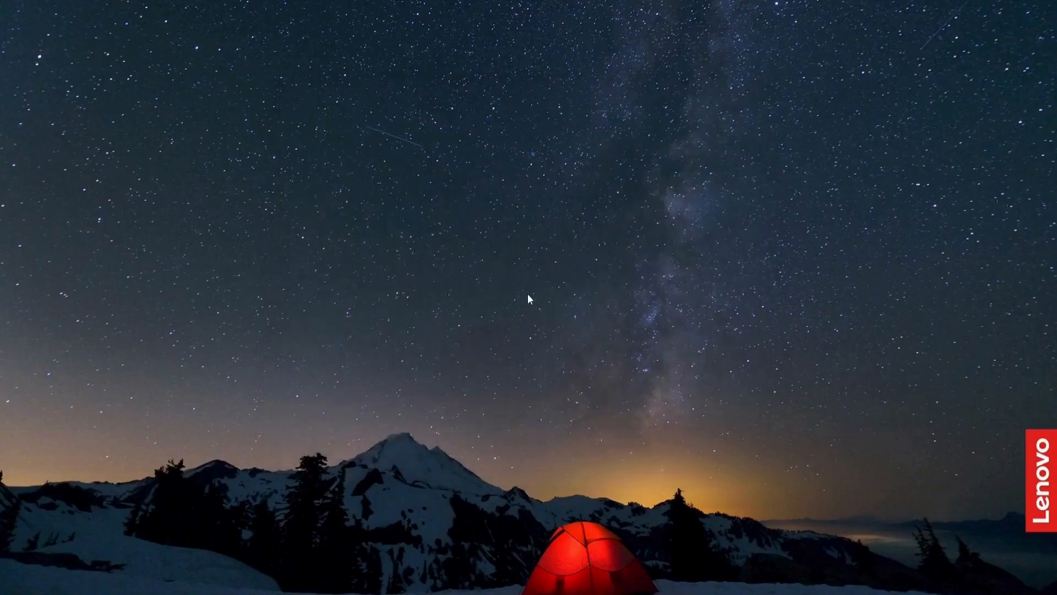
- Launch Docker Desktop, accept the subscription service agreement, and skip the sign-in and welcome survey
key(super)
text(d)
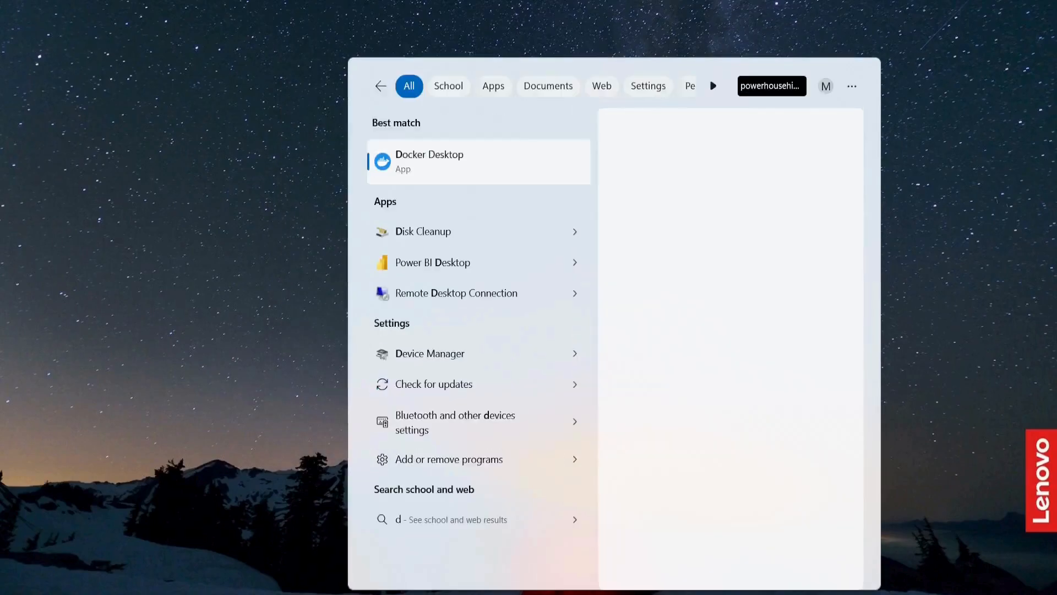
click(427, 161)
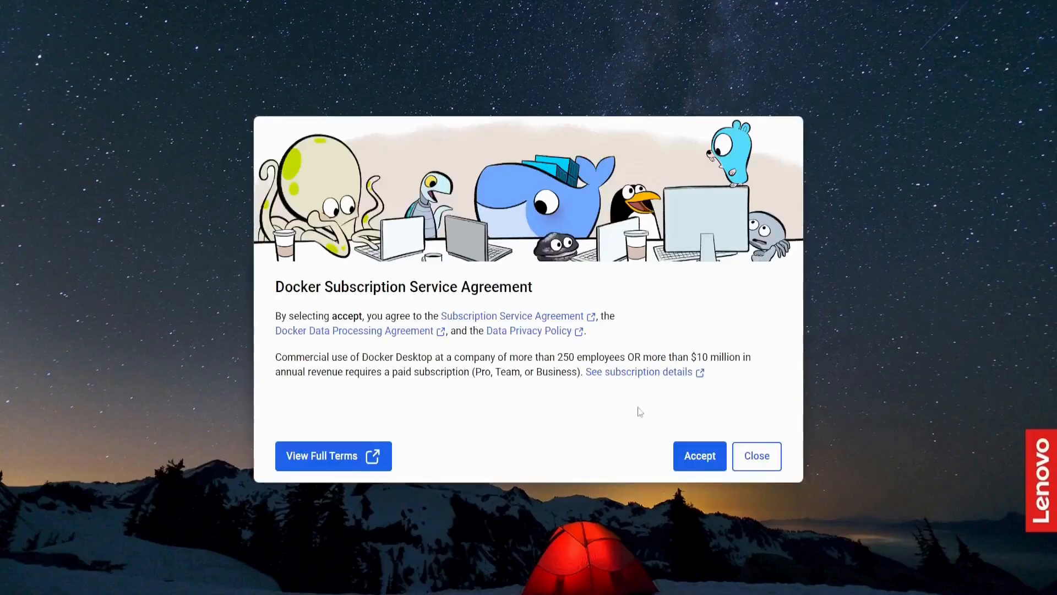
click(700, 462)
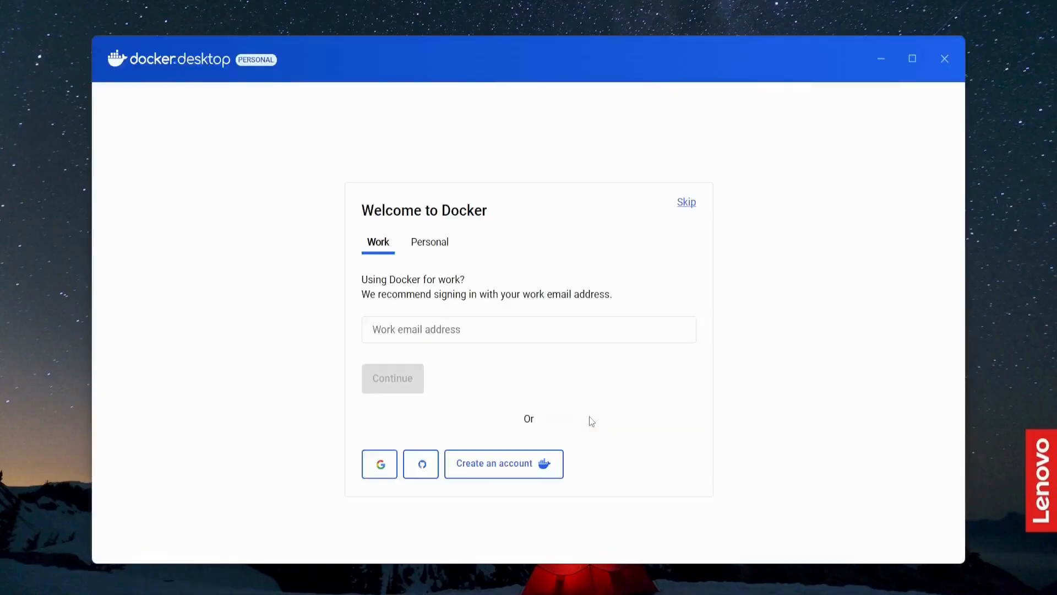
click(686, 204)
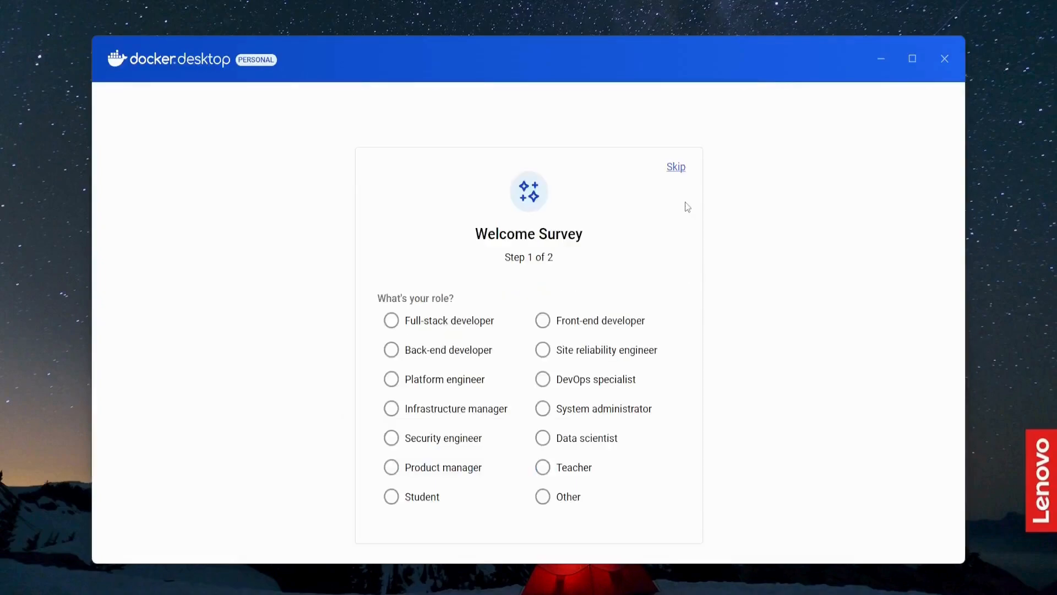
click(676, 168)
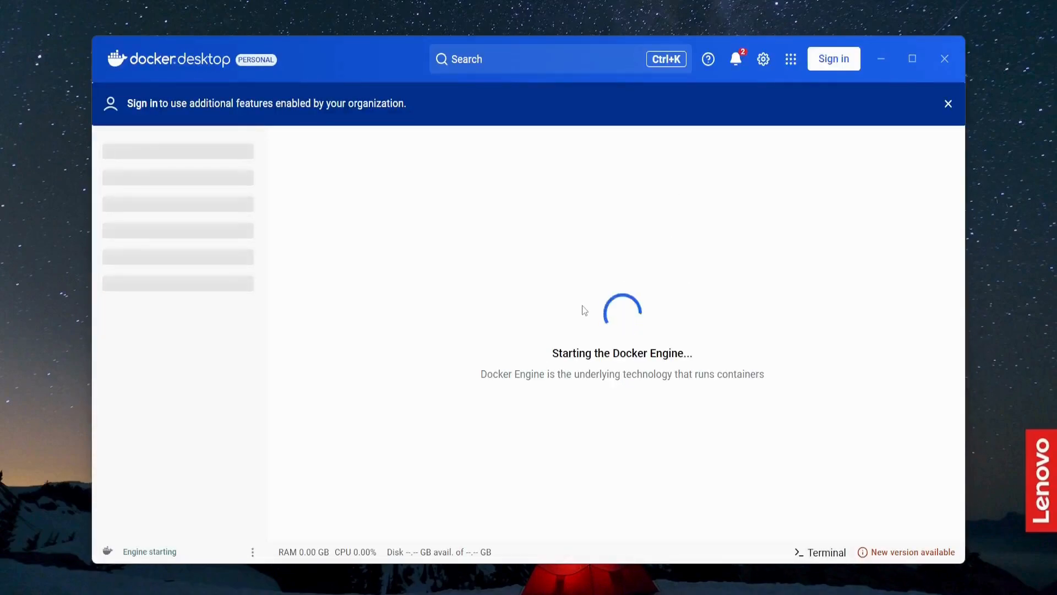